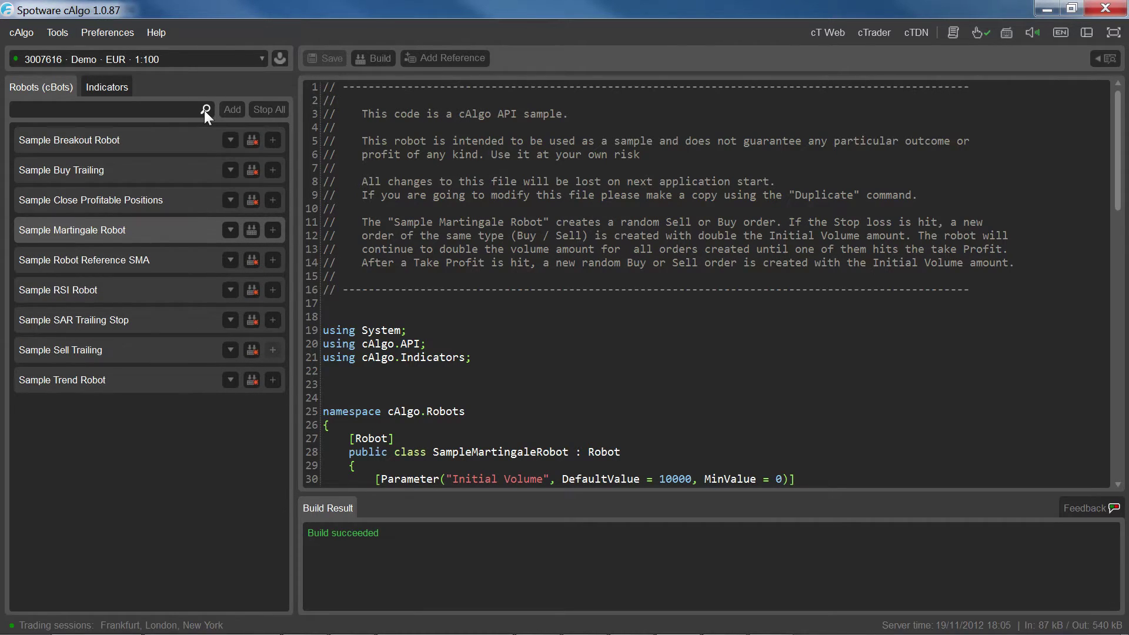
# Filter the robots list by "martin" and clear the search.
pyautogui.click(185, 111)
pyautogui.write('martin')
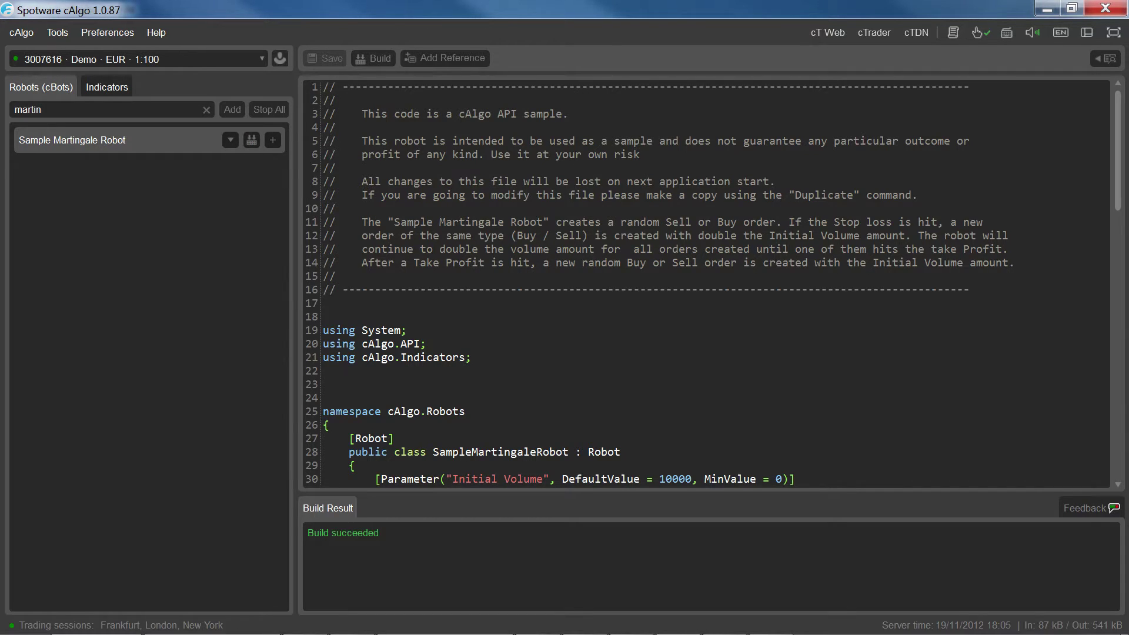
pyautogui.click(205, 110)
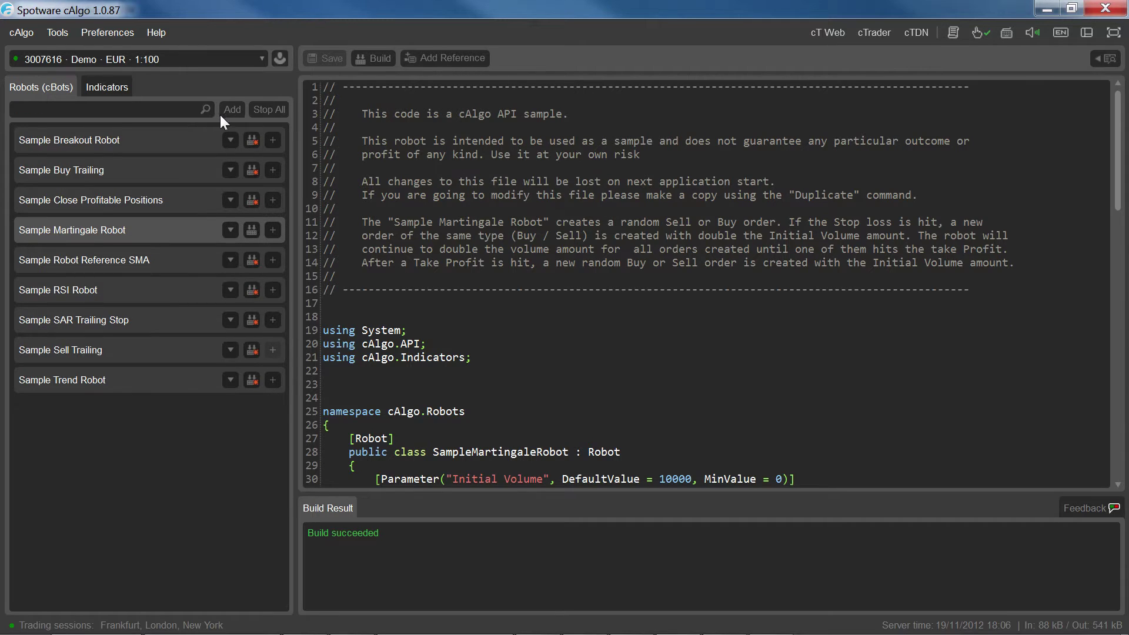
# Create a new robot from the template and name it New Robot.
pyautogui.click(222, 114)
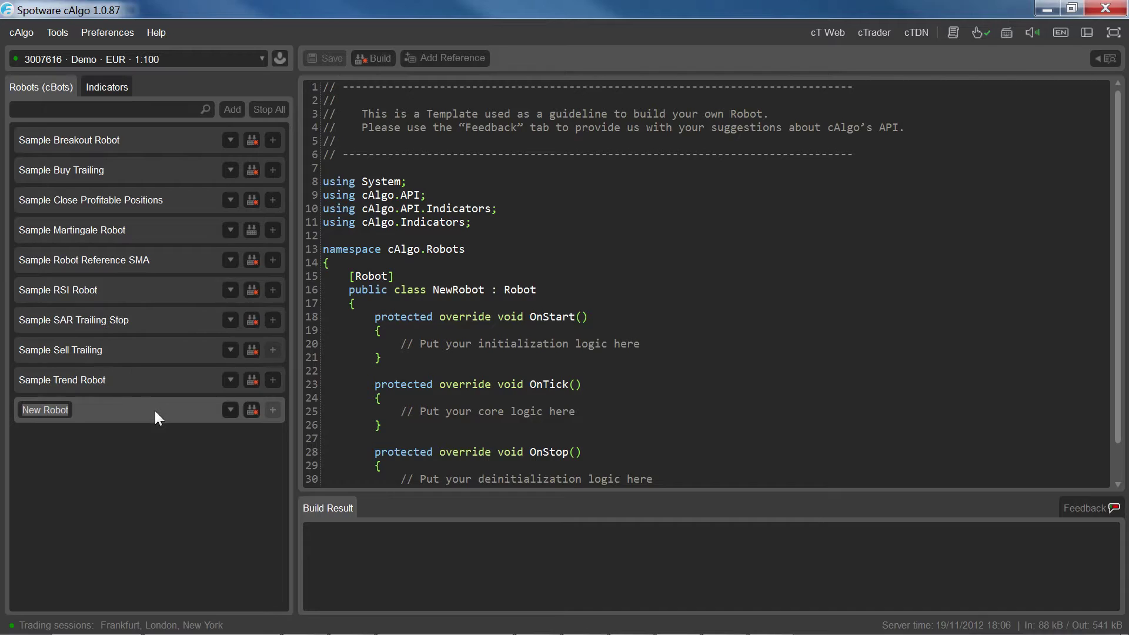
pyautogui.write('New Robot')
pyautogui.press('Return')
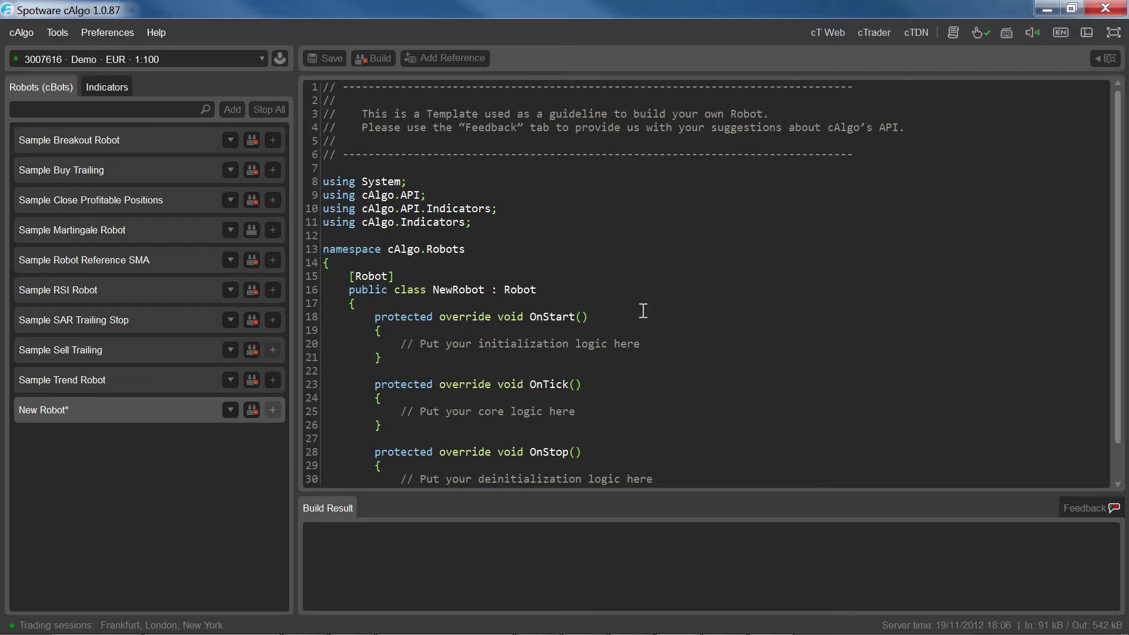
# Add a EURUSD instance to Sample Martingale Robot.
pyautogui.click(169, 146)
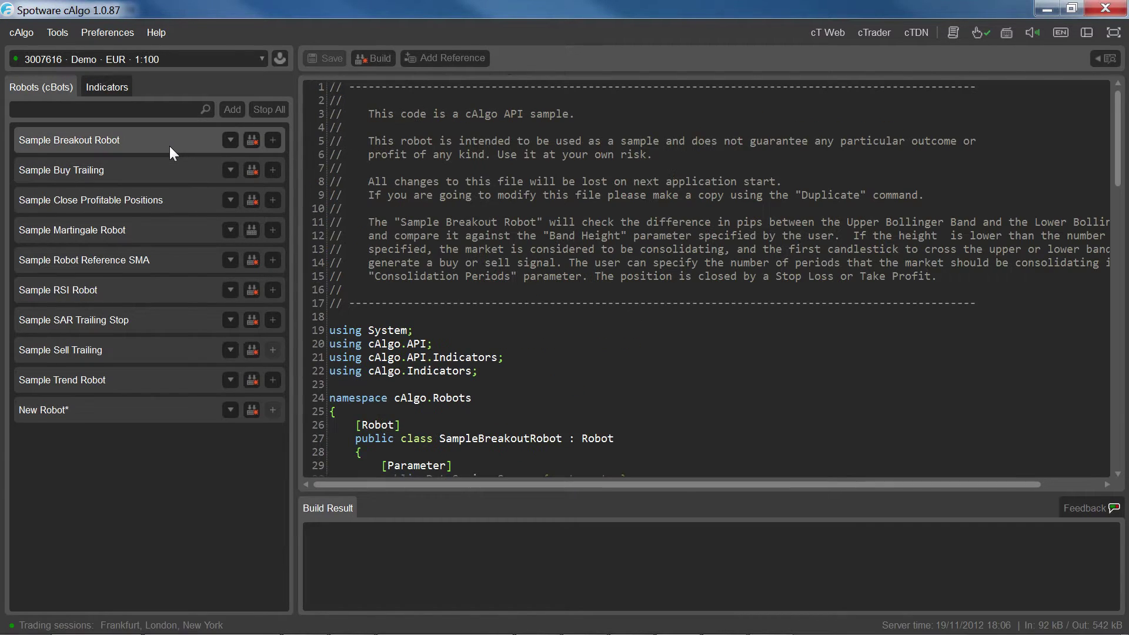
pyautogui.click(167, 238)
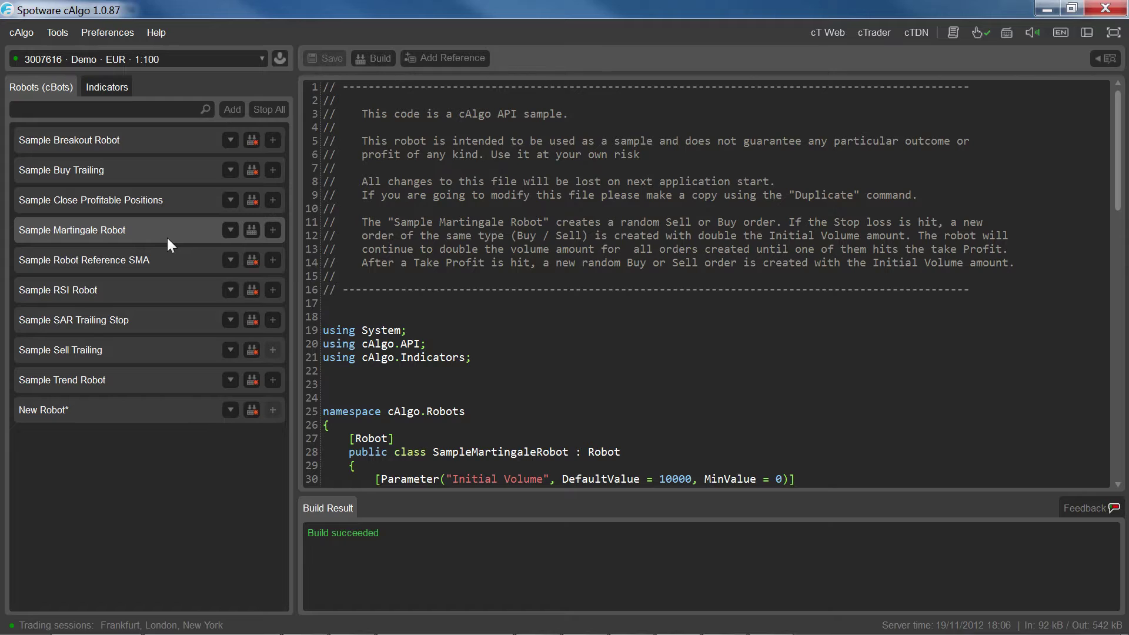
pyautogui.click(229, 229)
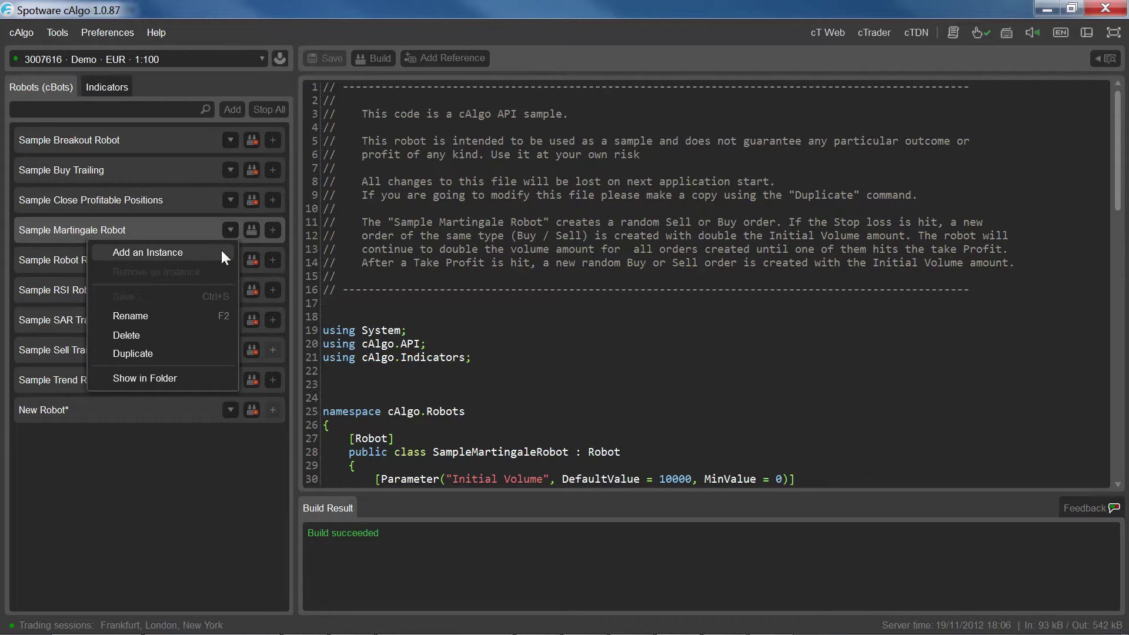
pyautogui.click(273, 234)
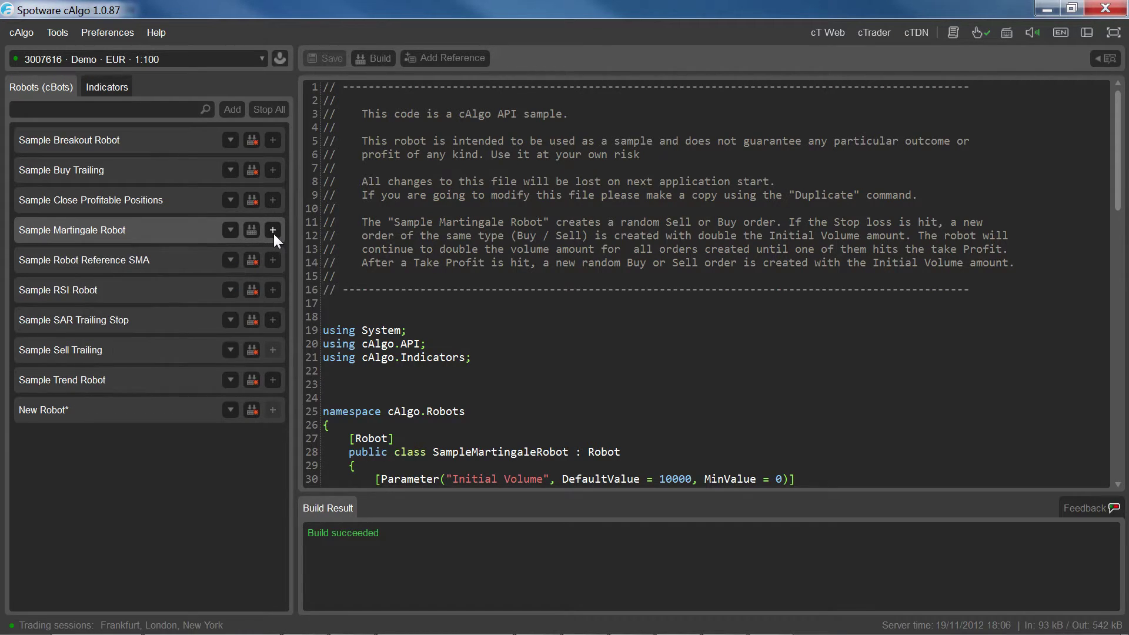
pyautogui.click(274, 232)
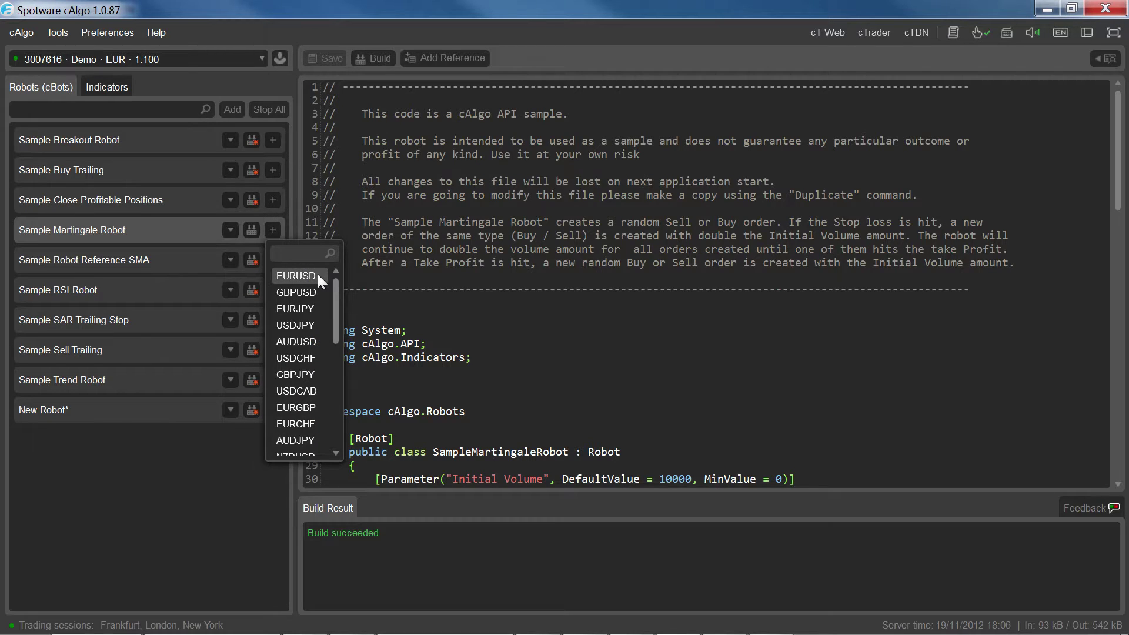
pyautogui.click(296, 276)
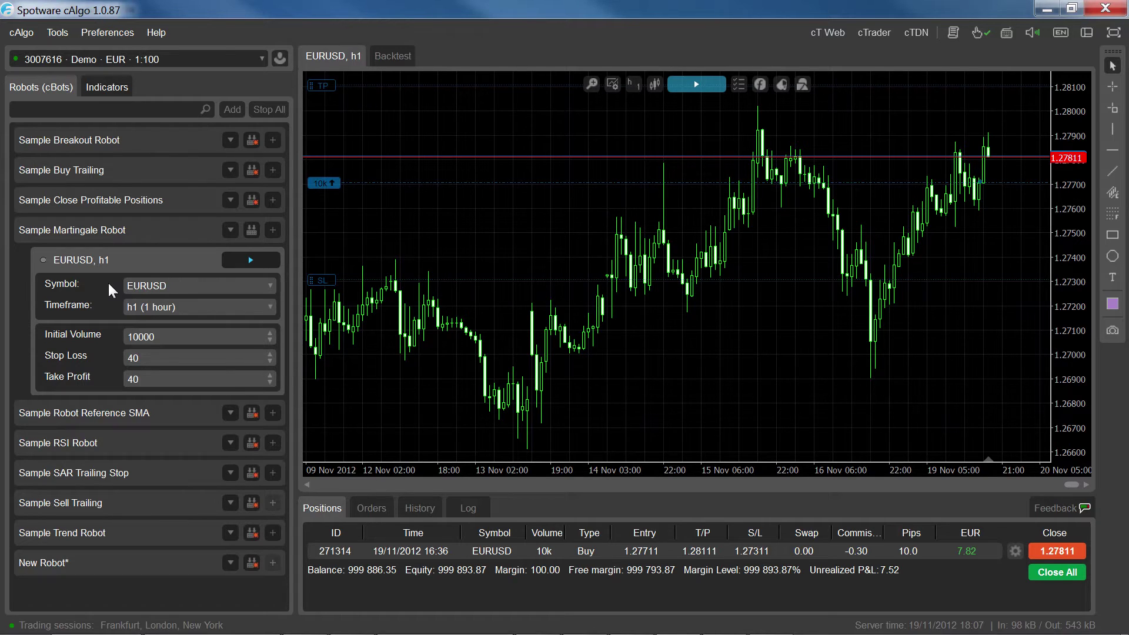
# Configure the EURUSD instance with an initial volume of 15000, a stop loss of 30 and the h4 (4 hours) timeframe.
pyautogui.doubleClick(165, 336)
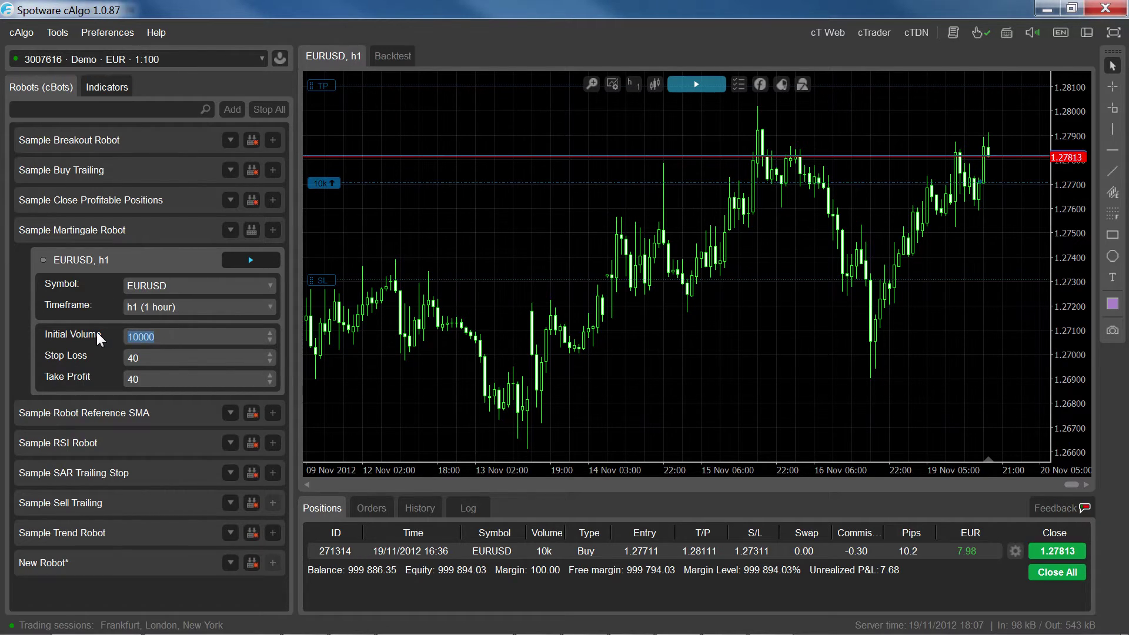
pyautogui.write('15000')
pyautogui.click(269, 359)
pyautogui.click(269, 359)
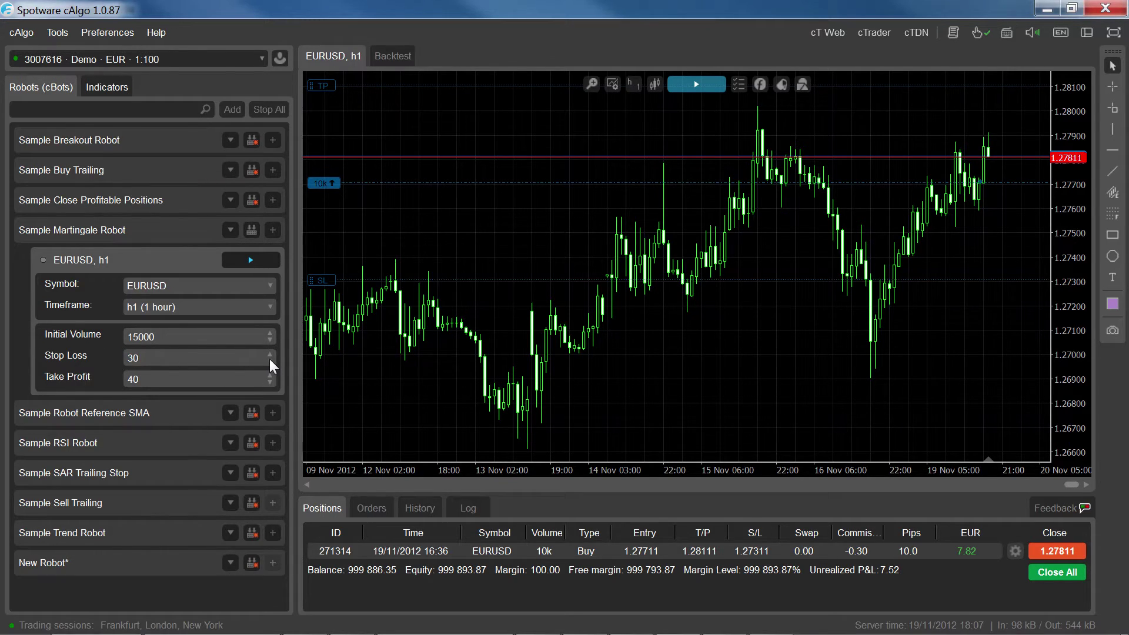
pyautogui.click(268, 308)
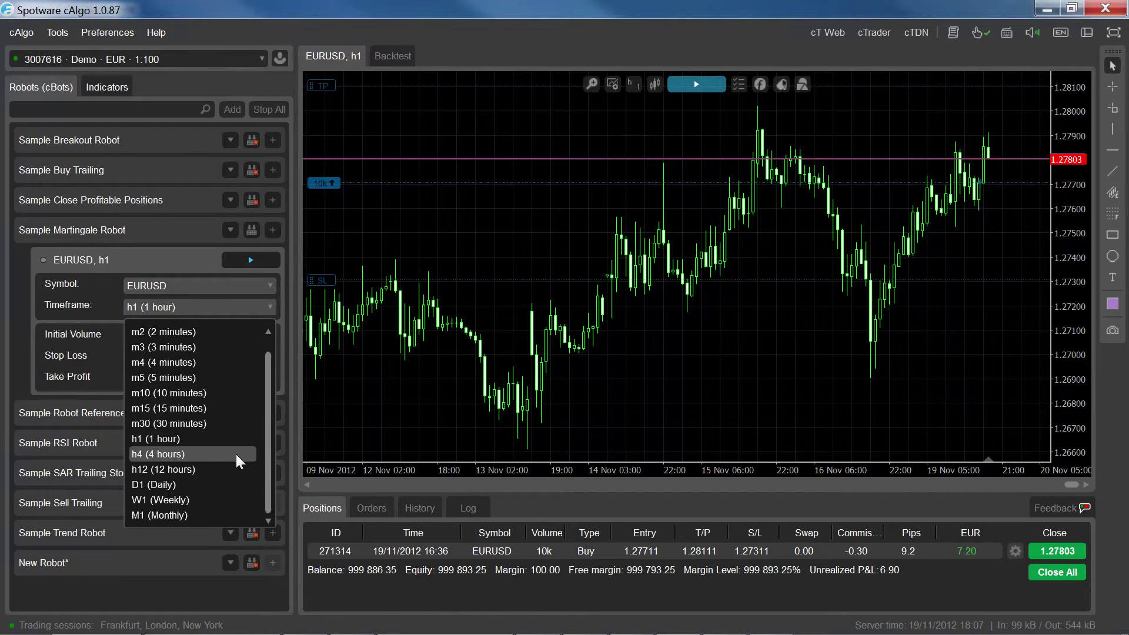
pyautogui.click(236, 454)
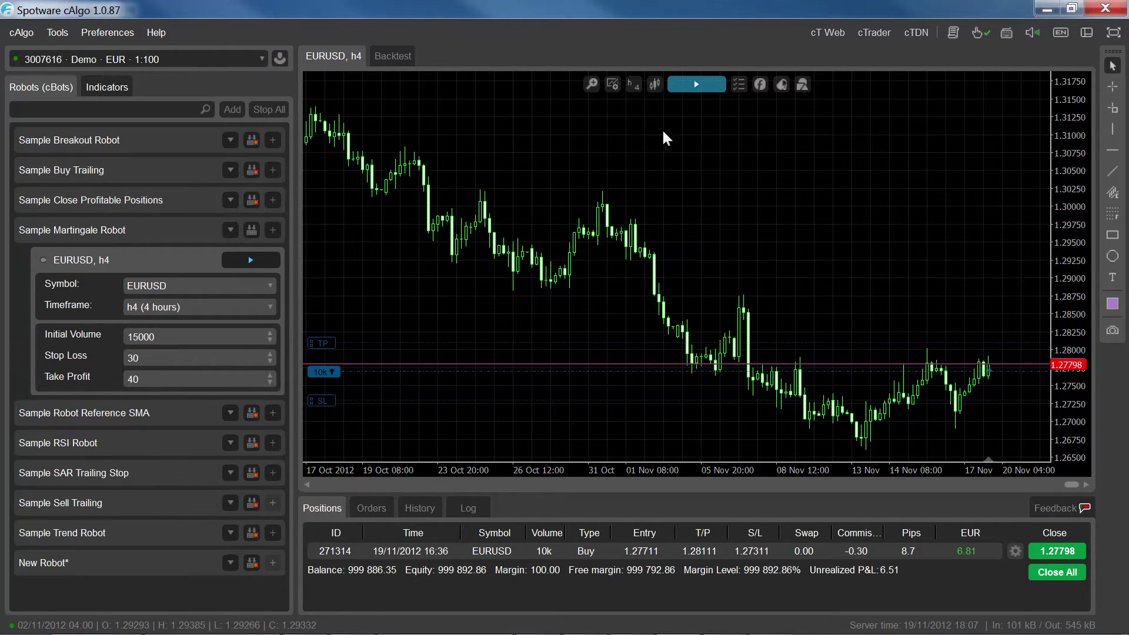
# Run the EURUSD h4 instance until it opens a 15k sell position, stop it and close that position.
pyautogui.click(713, 87)
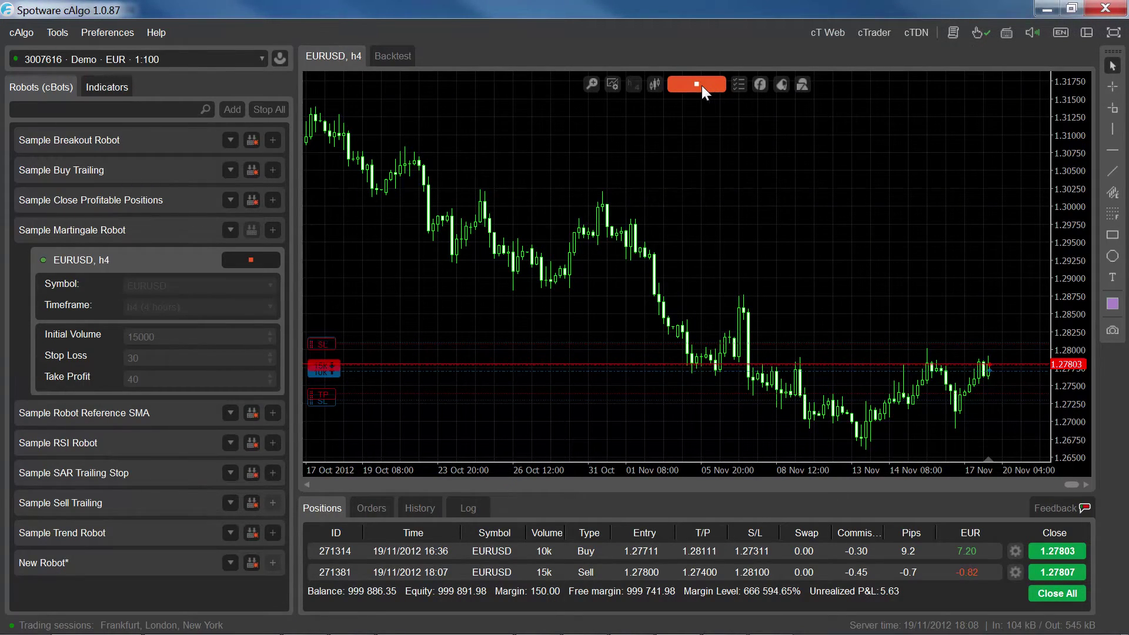
pyautogui.click(706, 84)
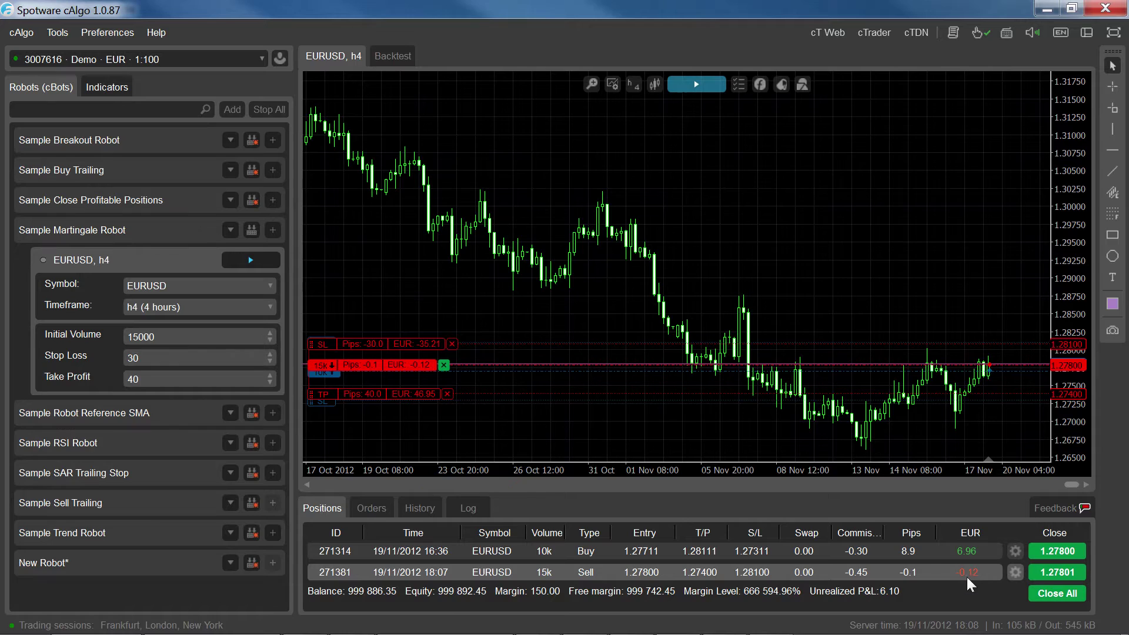
pyautogui.click(1078, 574)
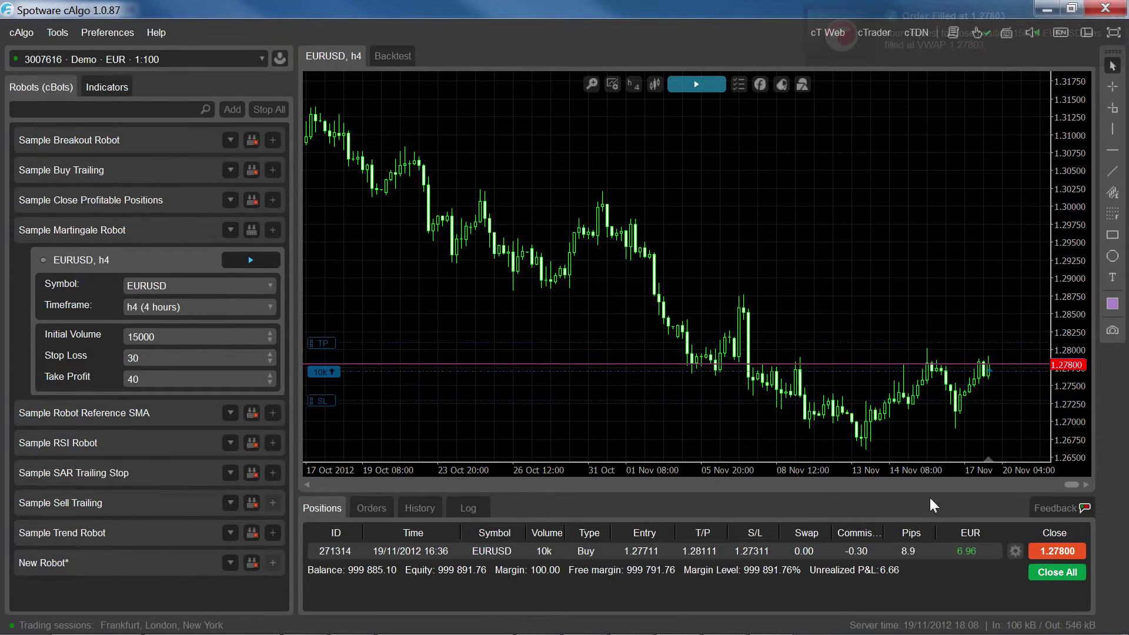
# Add a second instance to Sample Martingale Robot and remove that EURUSD h1 instance again.
pyautogui.click(230, 230)
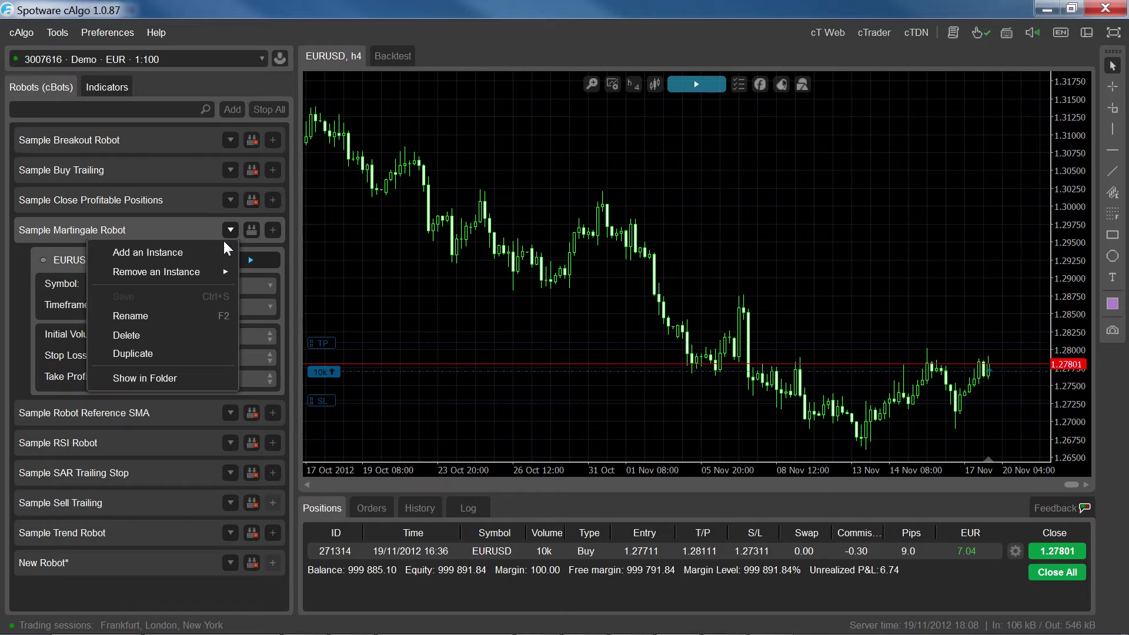
pyautogui.click(221, 249)
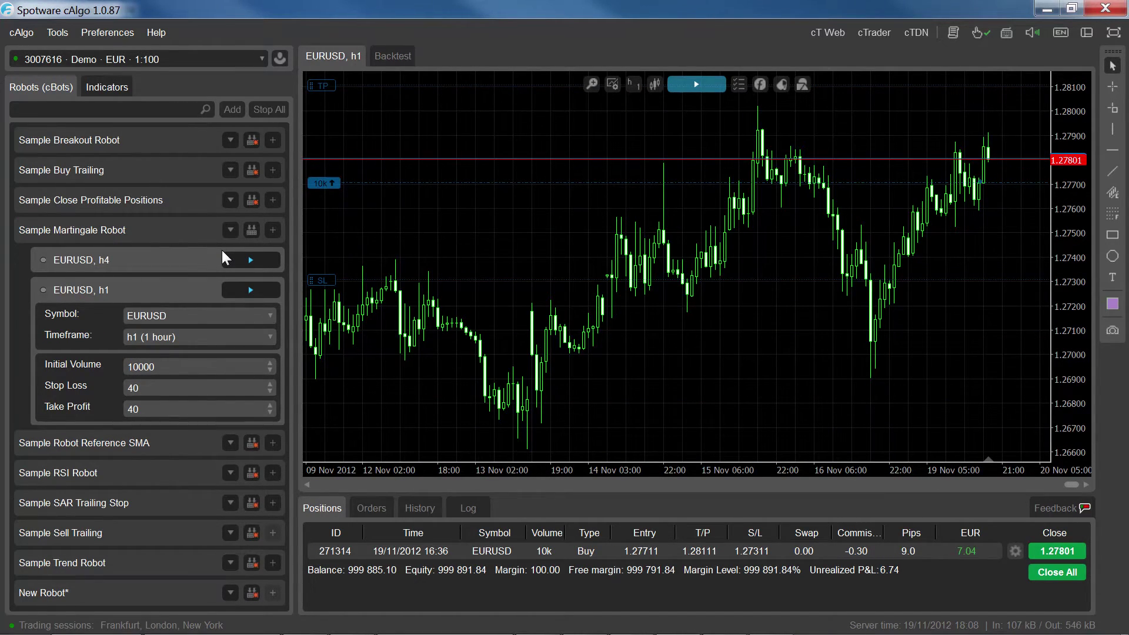
pyautogui.click(228, 233)
pyautogui.moveTo(215, 270)
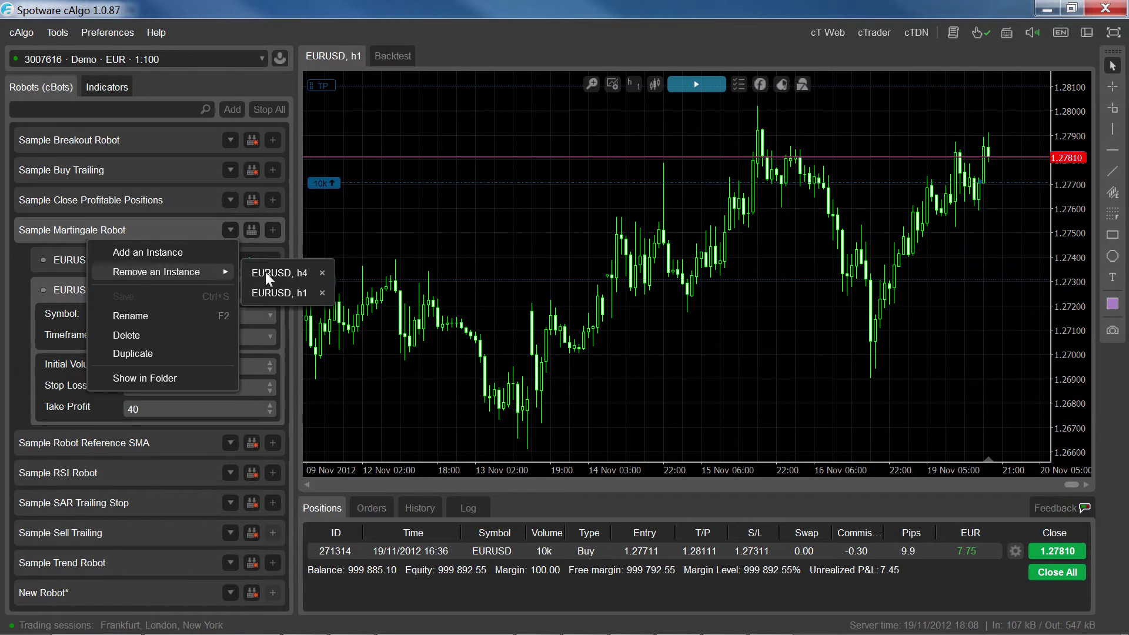
pyautogui.click(323, 293)
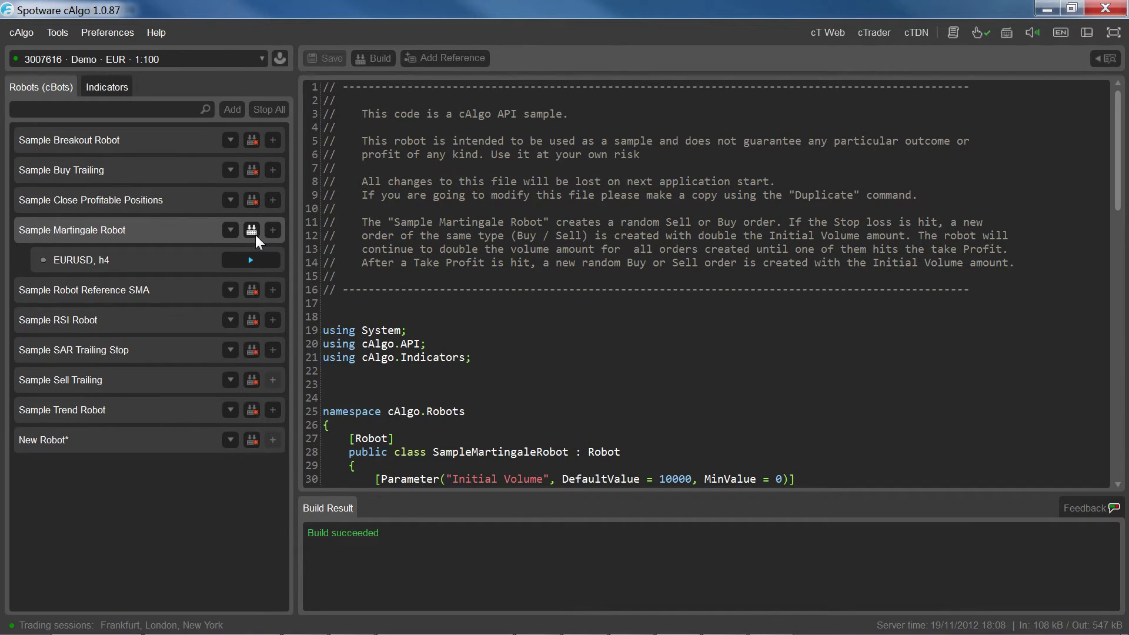
# Insert two blank lines between the using statements and the namespace declaration in Sample Martingale Robot's code.
pyautogui.click(483, 351)
pyautogui.press('Return')
pyautogui.press('Return')
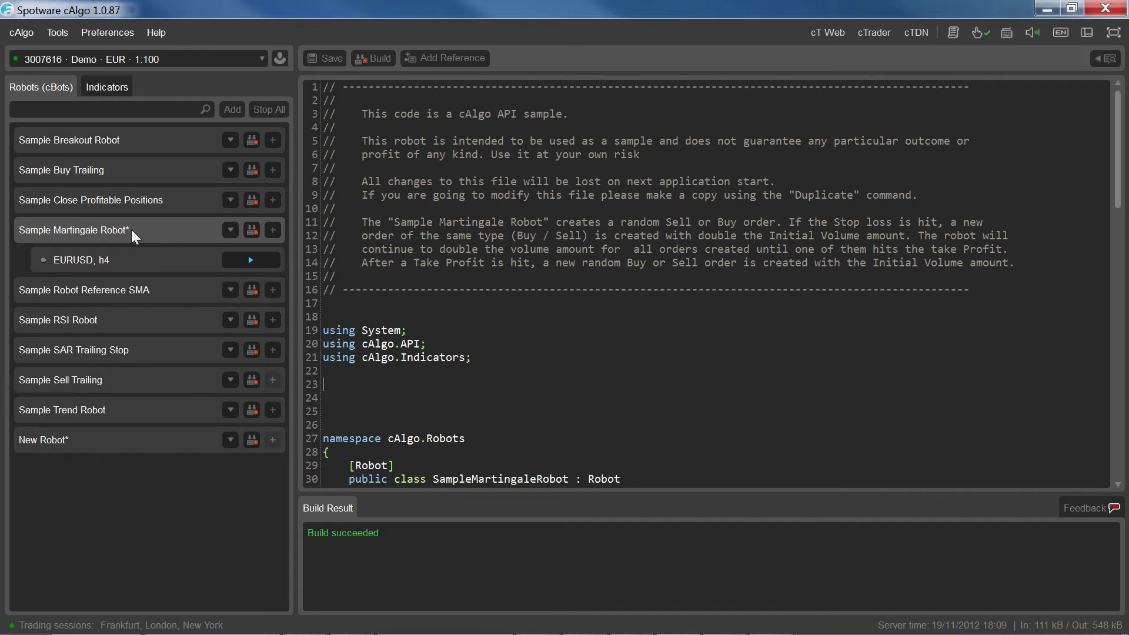
# Build Sample Martingale Robot and add a GBPUSD instance to it.
pyautogui.click(250, 230)
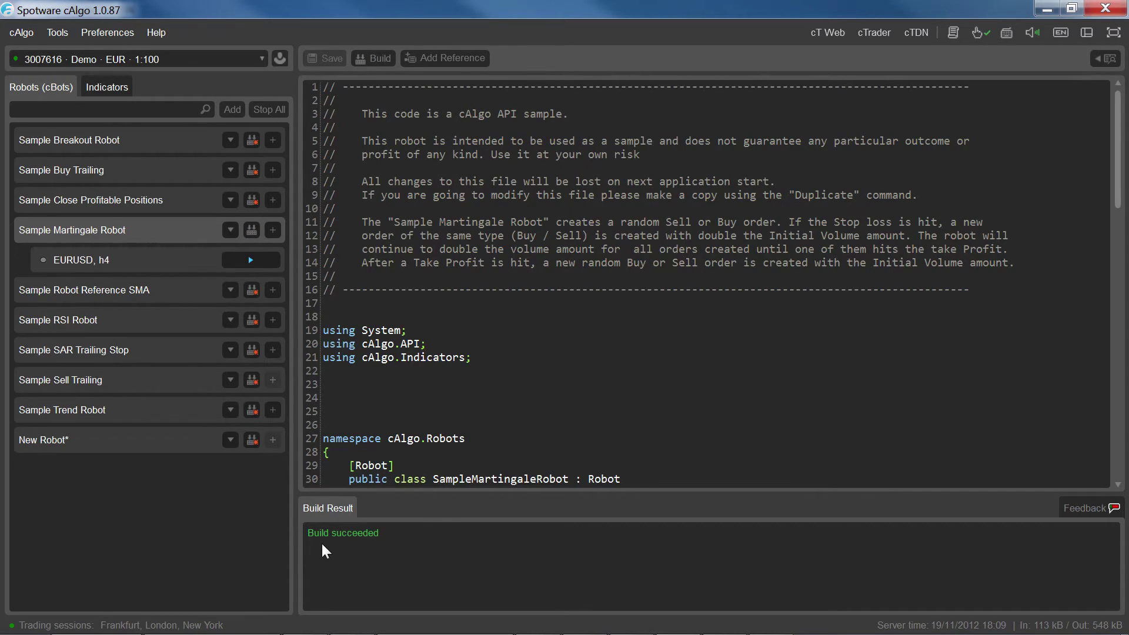
pyautogui.click(272, 230)
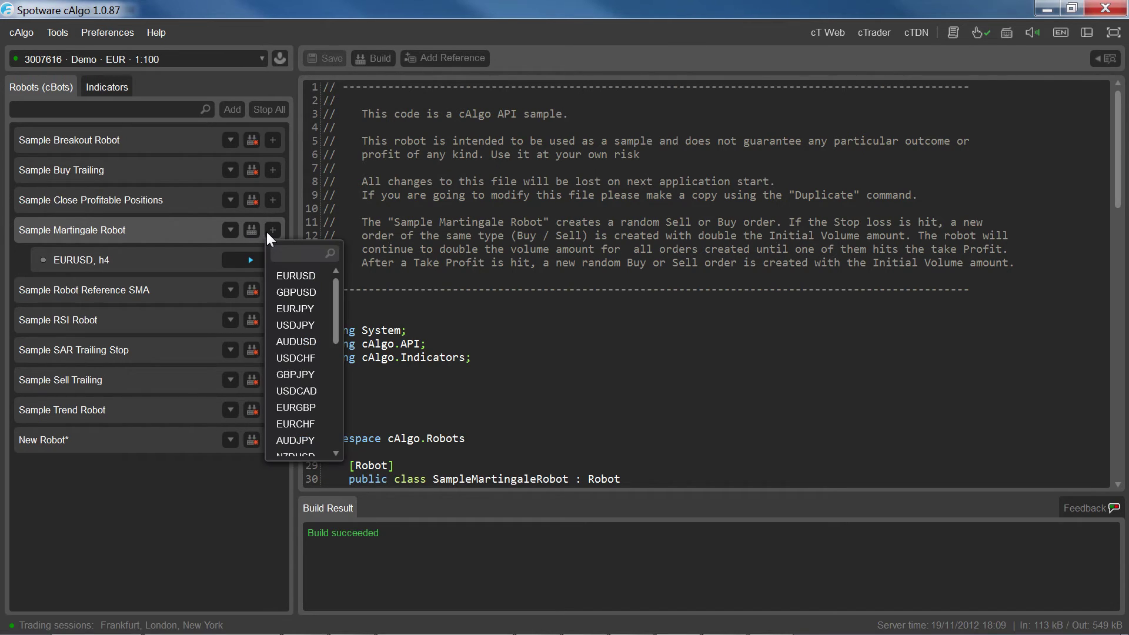
pyautogui.click(319, 292)
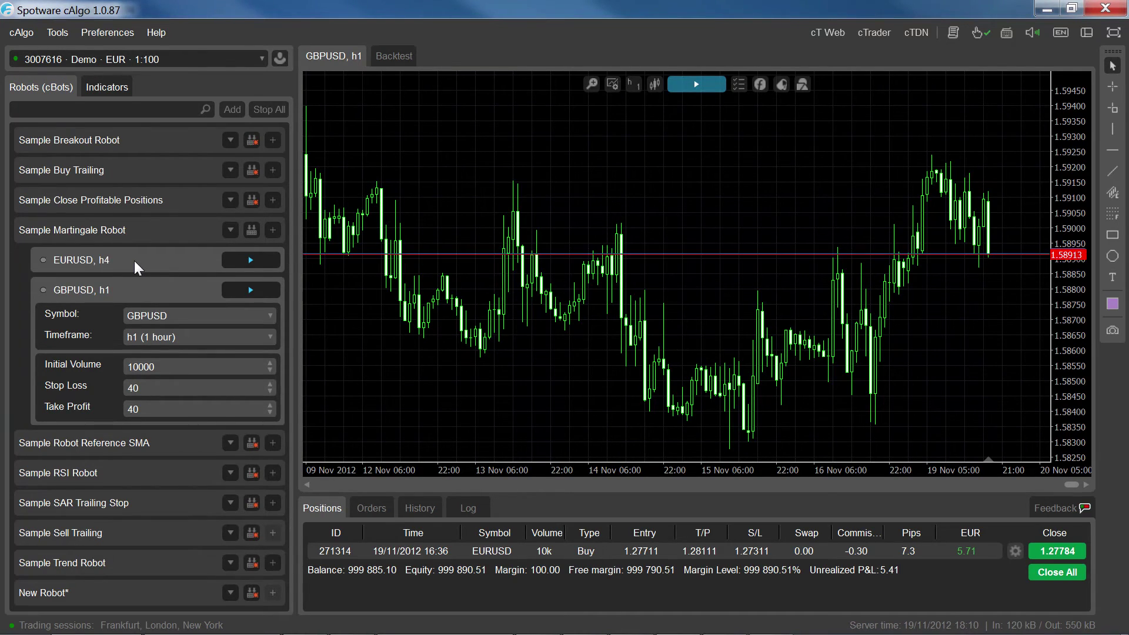
# Delete three blank lines above the namespace declaration in Sample Martingale Robot's code and save the robot.
pyautogui.click(167, 234)
pyautogui.click(354, 404)
pyautogui.press('BackSpace')
pyautogui.press('BackSpace')
pyautogui.press('BackSpace')
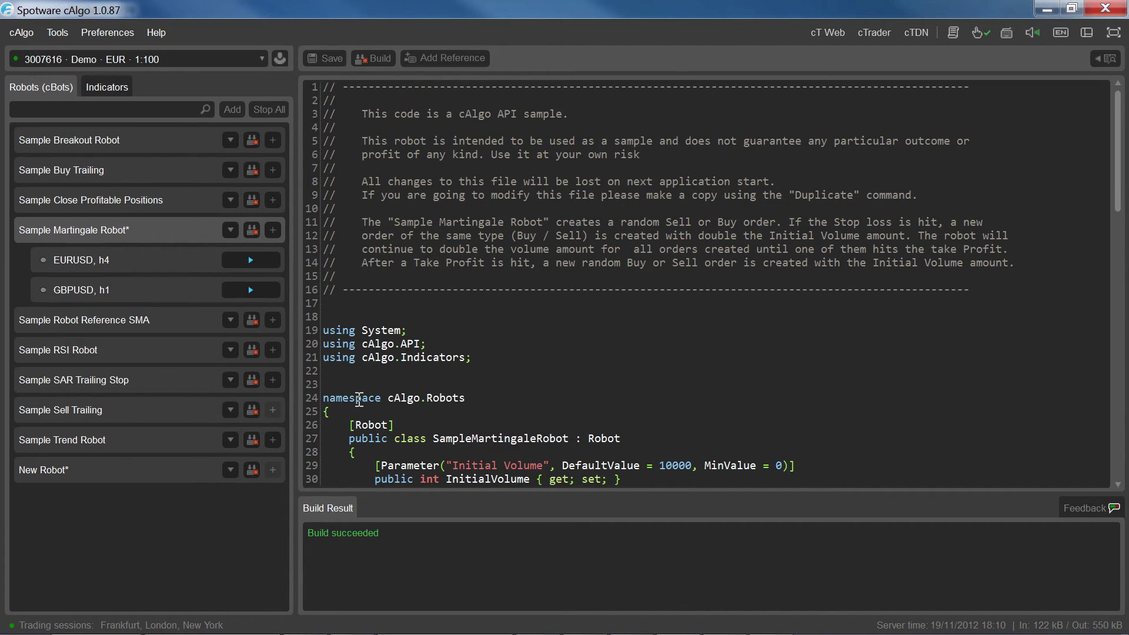
pyautogui.click(230, 232)
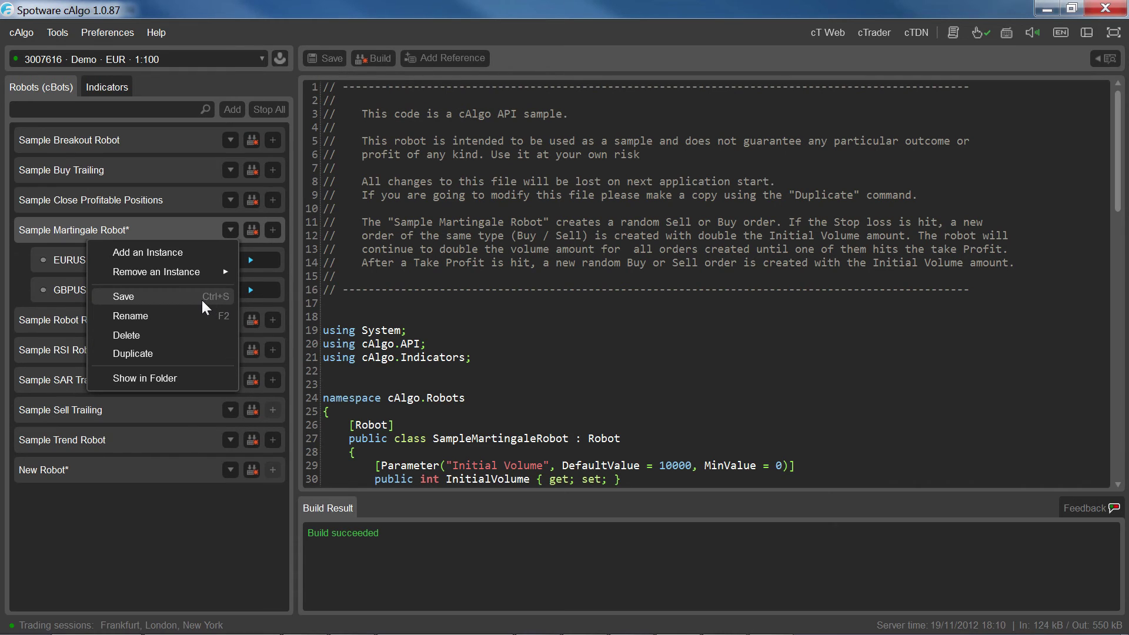
pyautogui.click(160, 297)
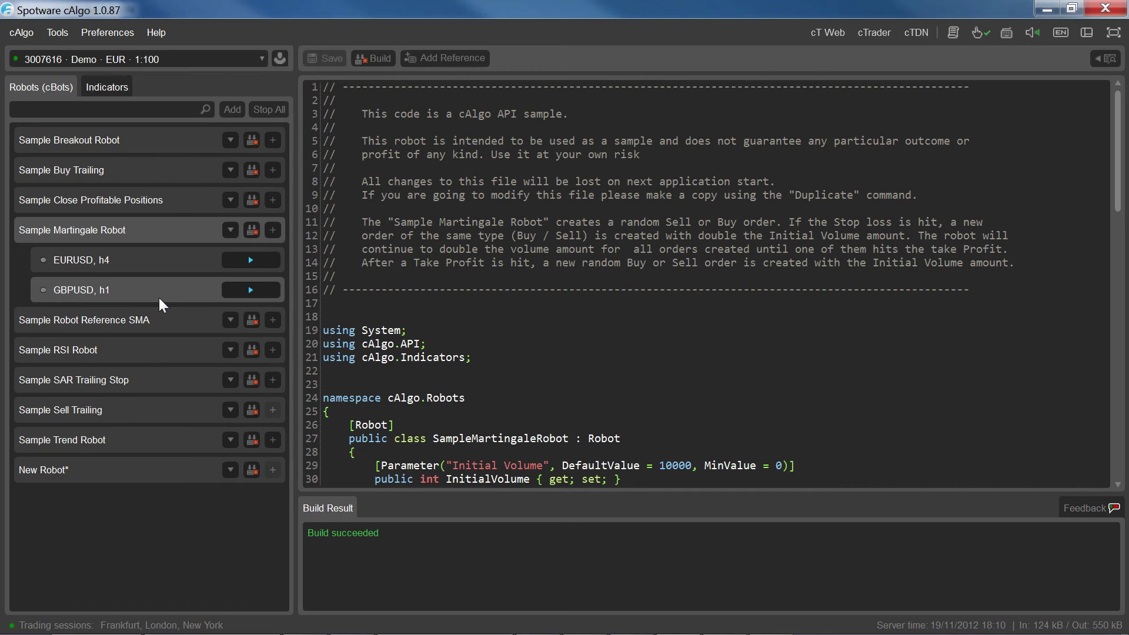
# Duplicate Sample Martingale Robot and rename the copy as Sample Martingale Robot New.
pyautogui.click(229, 230)
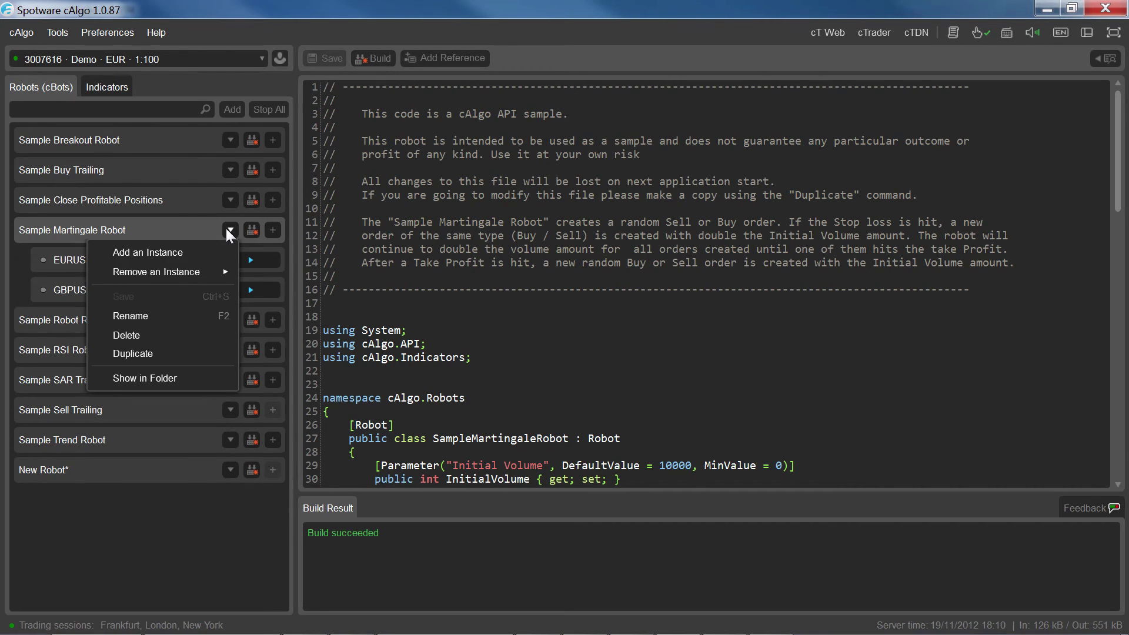
pyautogui.click(201, 351)
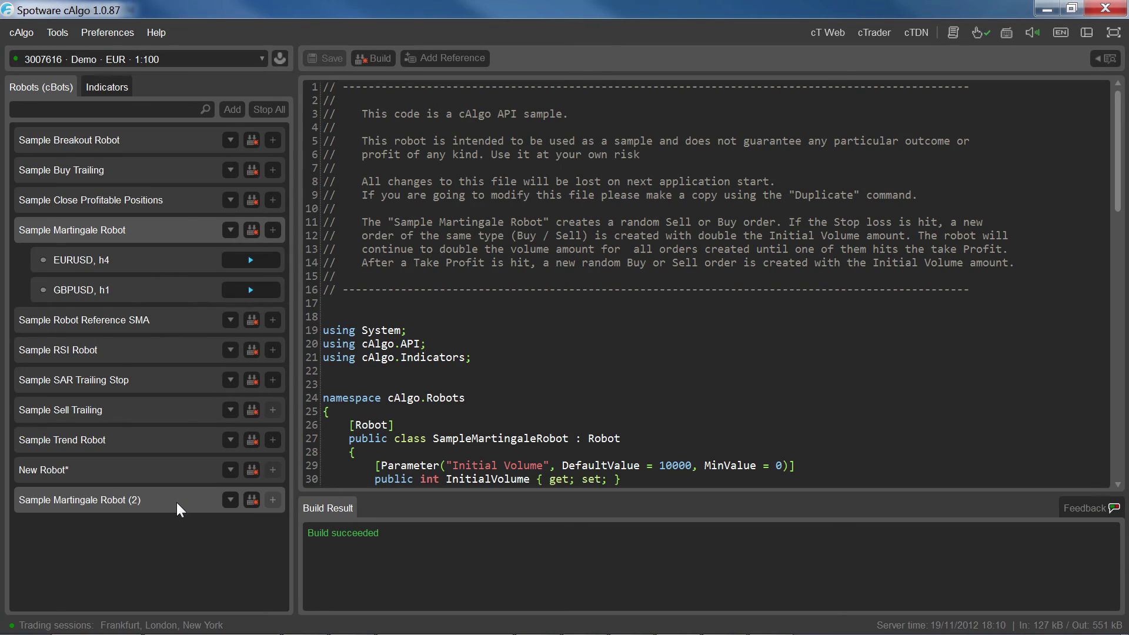
pyautogui.click(231, 501)
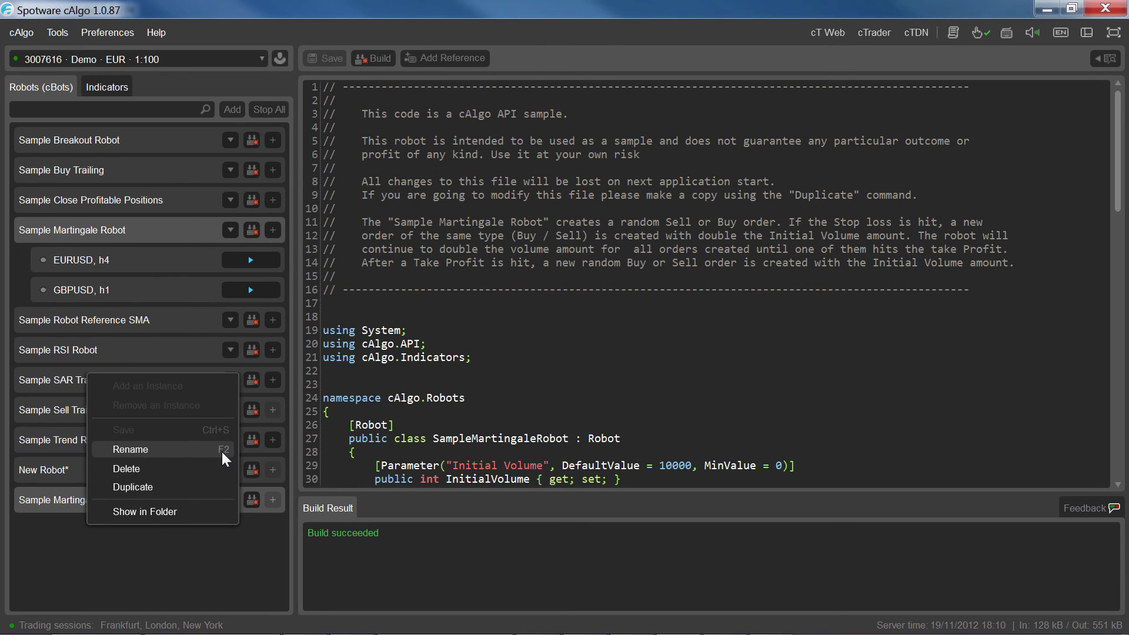
pyautogui.click(185, 450)
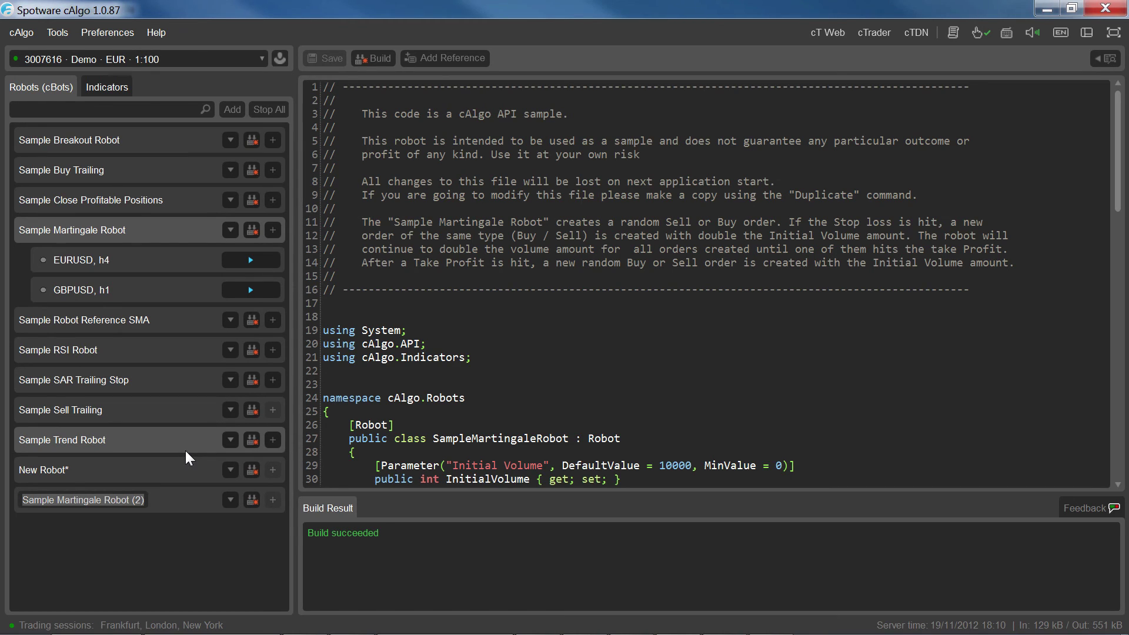
pyautogui.press('End')
pyautogui.press('BackSpace')
pyautogui.press('BackSpace')
pyautogui.press('BackSpace')
pyautogui.press('BackSpace')
pyautogui.write('New')
pyautogui.press('Return')
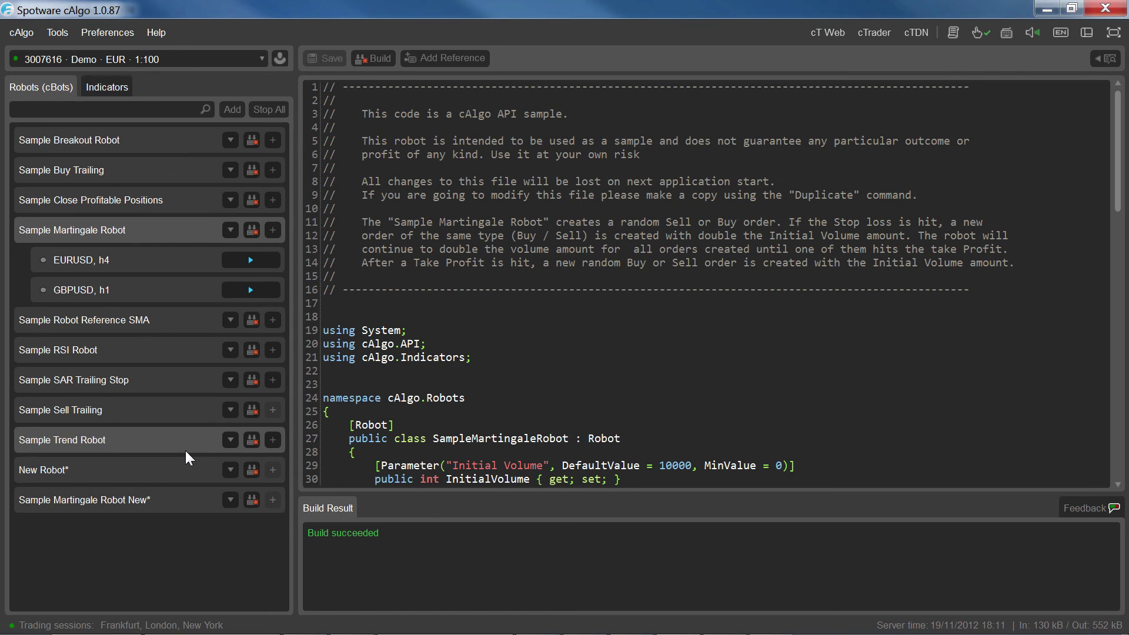
# Show Sample Martingale Robot New's source file in its folder and minimize the folder window.
pyautogui.click(232, 499)
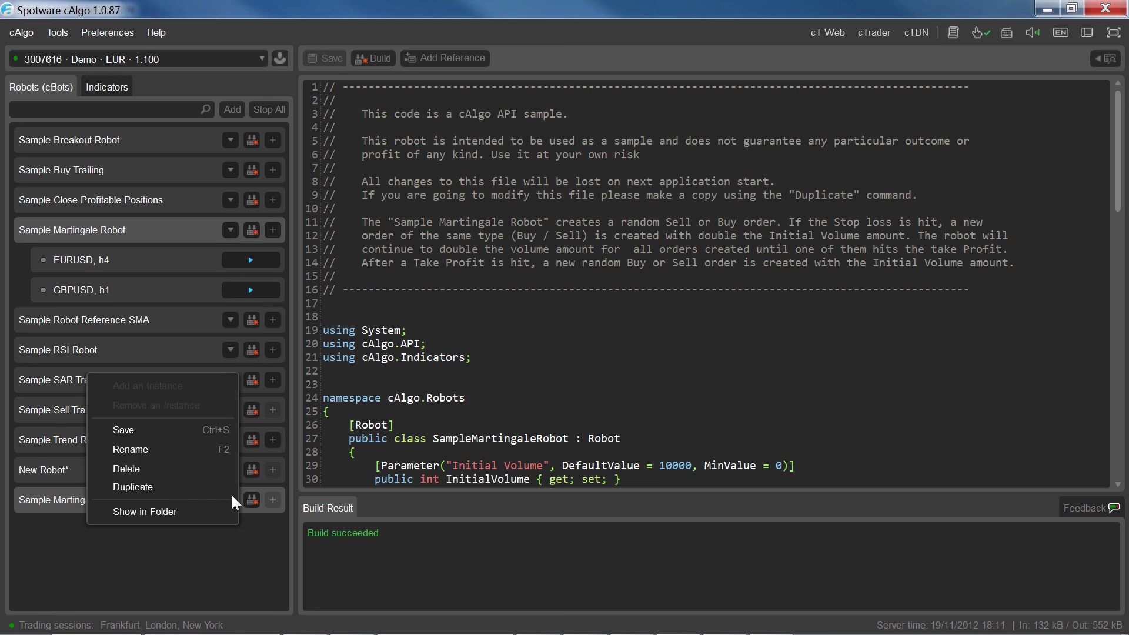
pyautogui.click(220, 513)
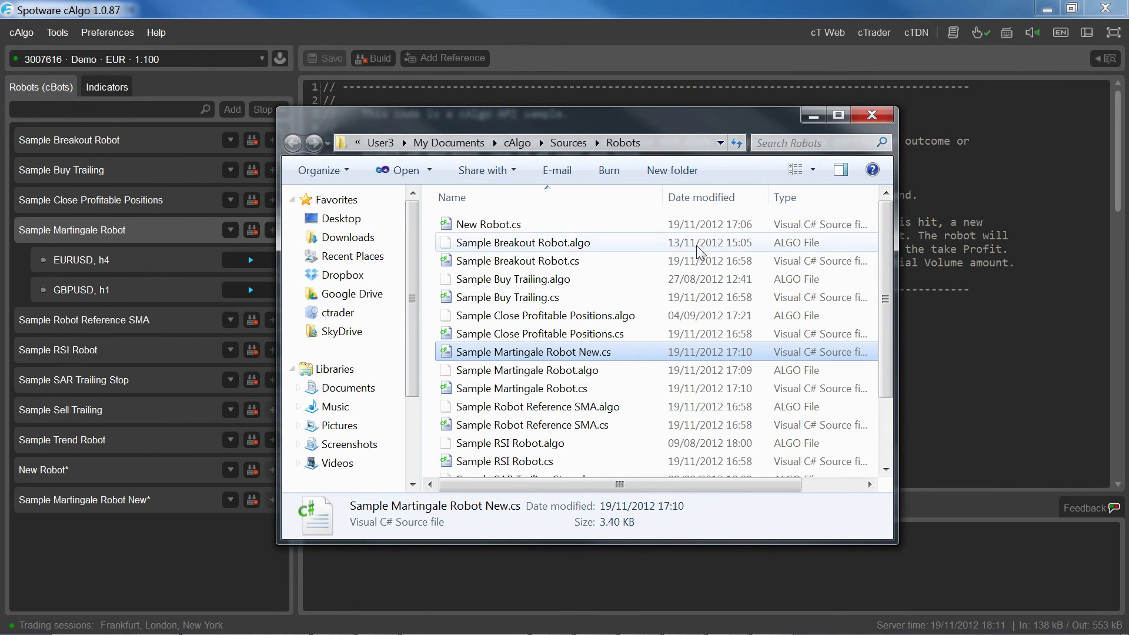
pyautogui.click(814, 115)
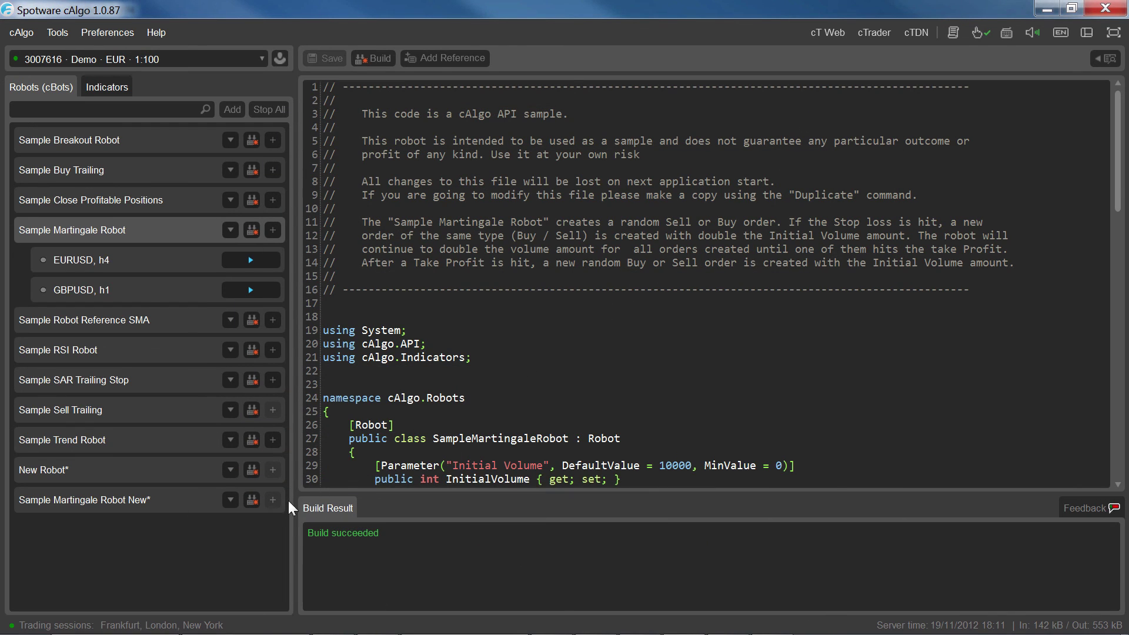
# Delete Sample Martingale Robot New from the robots list.
pyautogui.click(229, 502)
pyautogui.click(200, 468)
pyautogui.click(192, 471)
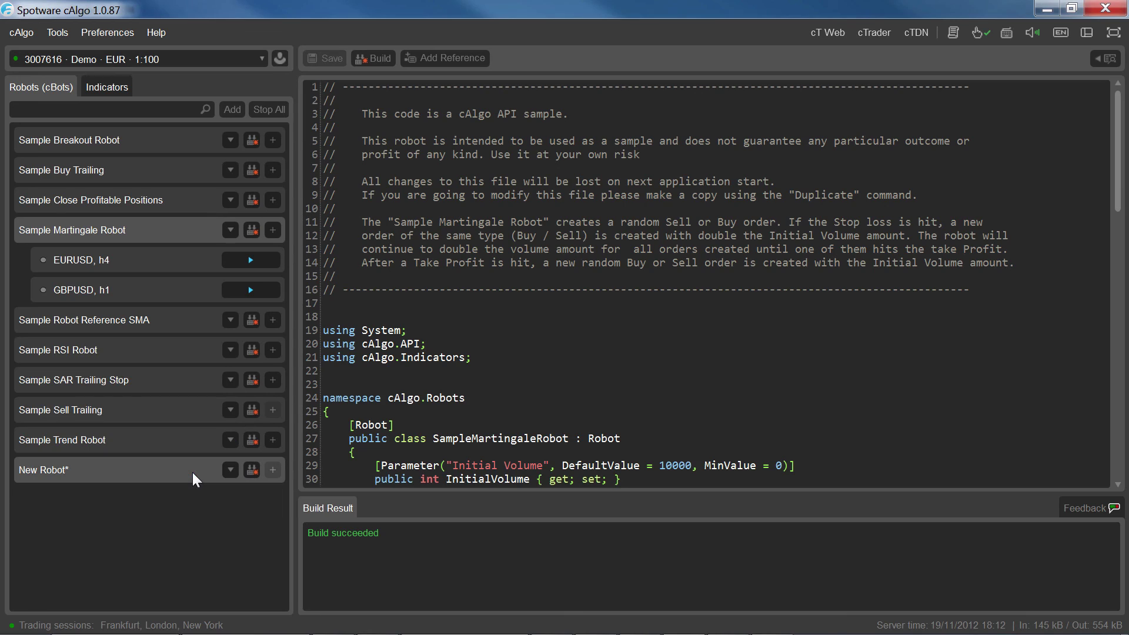